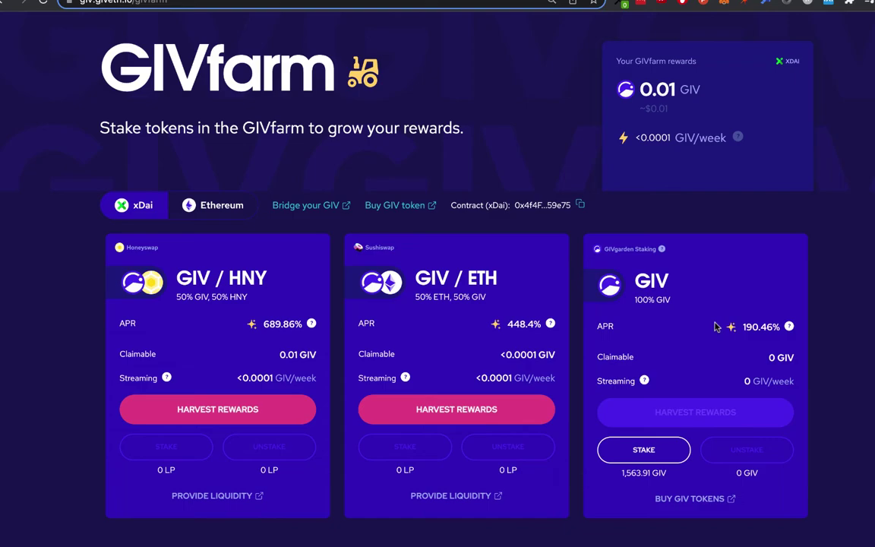
Enter a stake of 100 GIV in GIVgarden Staking and approve the contract's access to GIV in the wallet.
{"action": "left_click", "coordinate": [644, 451]}
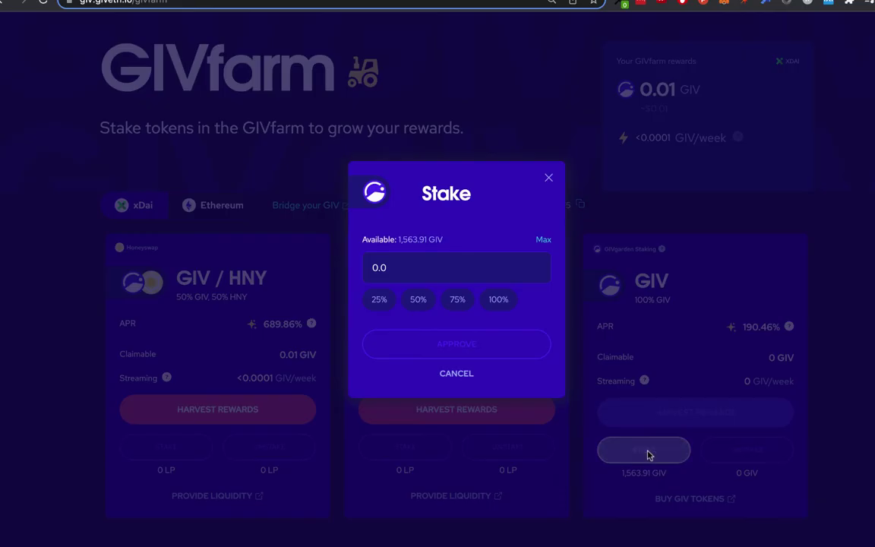
{"action": "left_click", "coordinate": [424, 271]}
{"action": "type", "text": "100"}
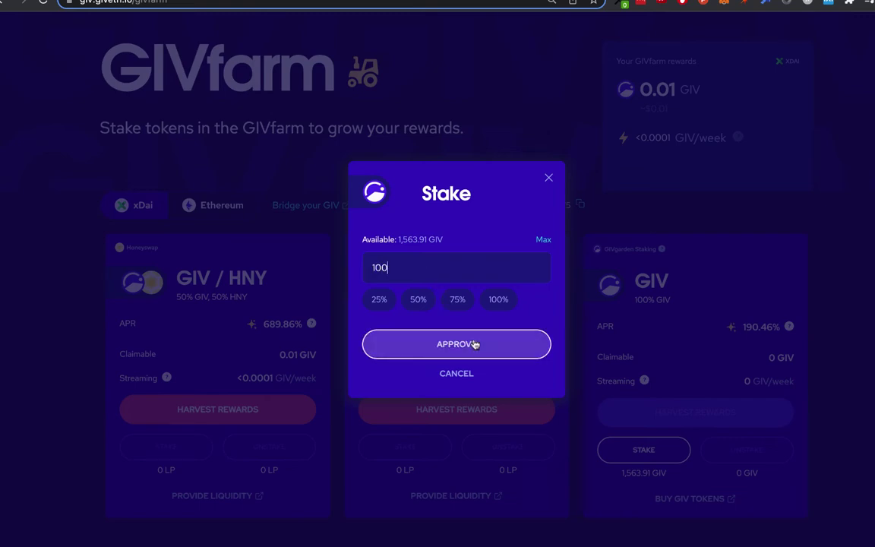
{"action": "left_click", "coordinate": [457, 344]}
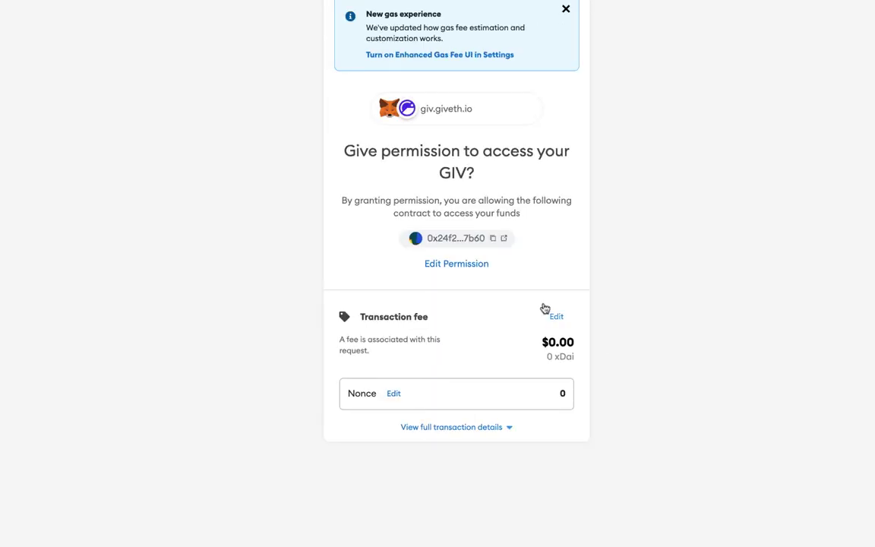
{"action": "scroll", "coordinate": [544, 297], "scroll_direction": "down", "scroll_amount": 2}
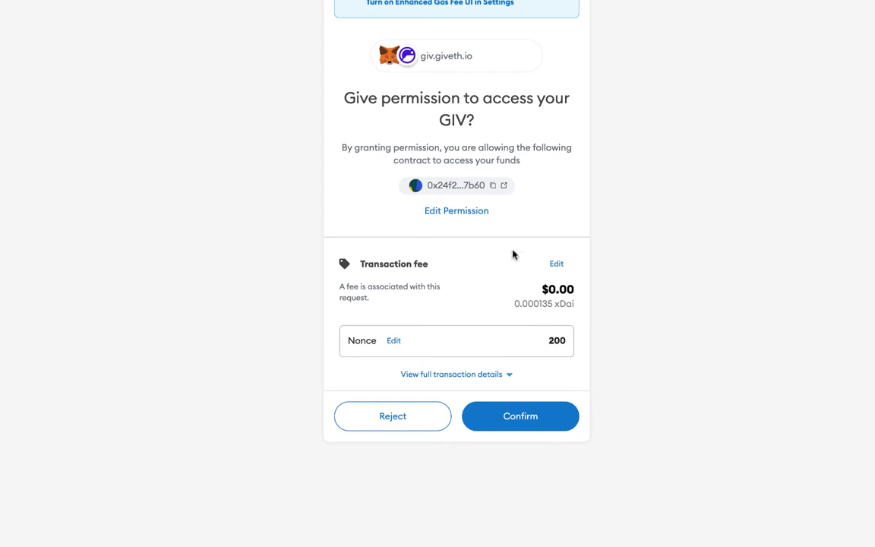
{"action": "left_click", "coordinate": [532, 414]}
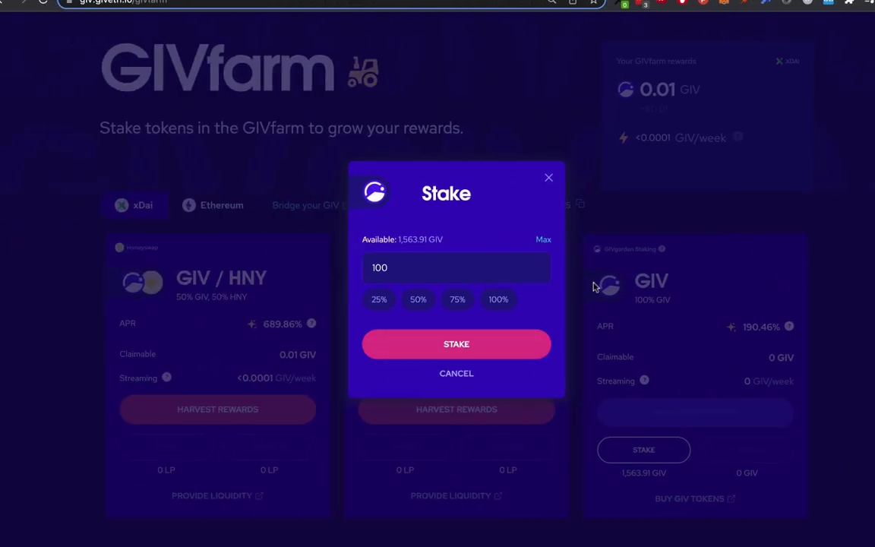
Stake the approved 100 GIV, confirm the wallet transaction and close the result dialog.
{"action": "left_click", "coordinate": [524, 346]}
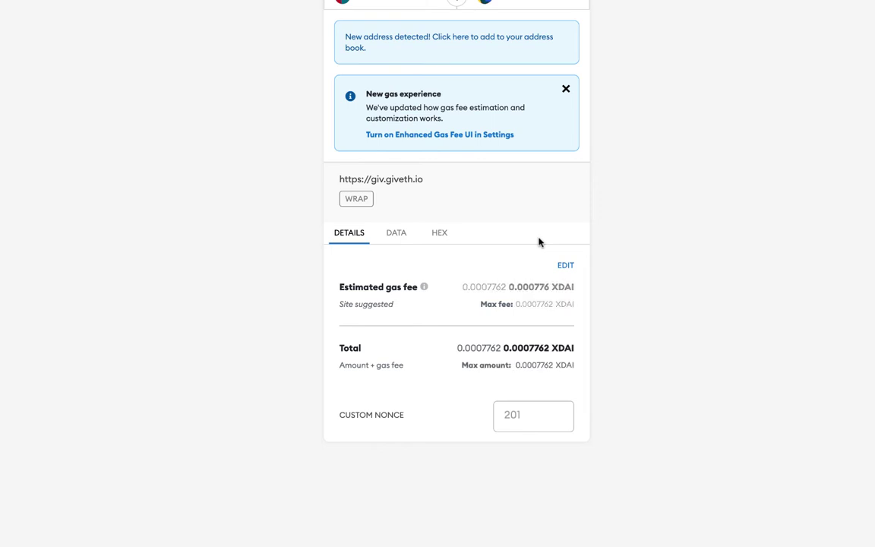
{"action": "scroll", "coordinate": [540, 237], "scroll_direction": "down", "scroll_amount": 3}
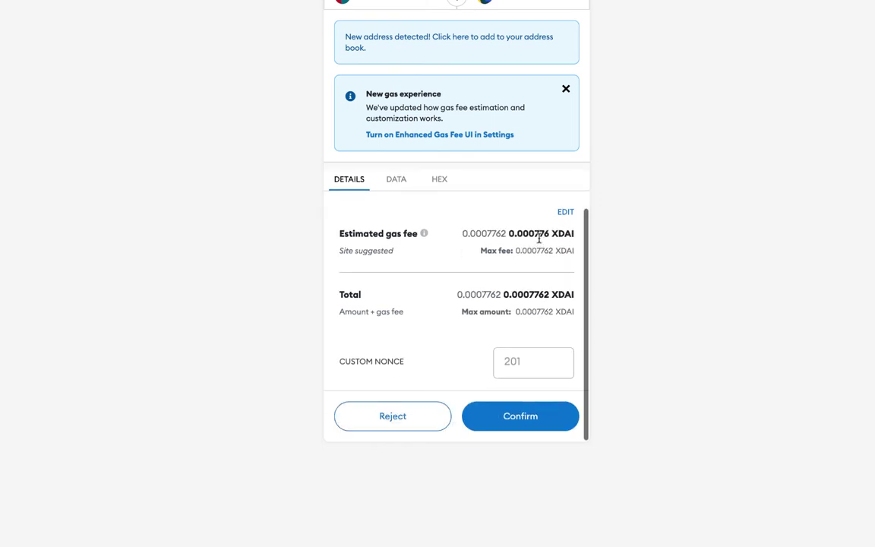
{"action": "left_click", "coordinate": [520, 417]}
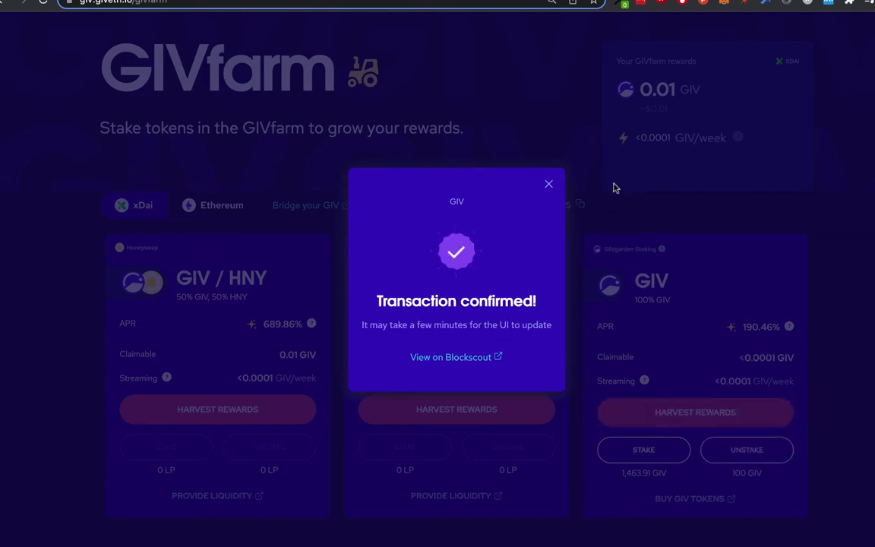
{"action": "left_click", "coordinate": [550, 184]}
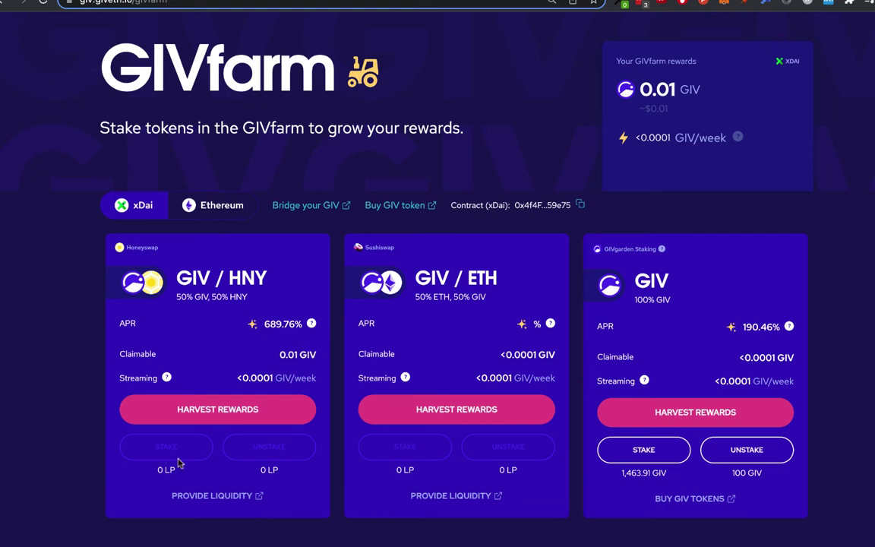
Provide liquidity to the GIV/HNY pool on Honeyswap using the maximum GIV balance, and confirm the supply transaction in the wallet.
{"action": "left_click", "coordinate": [213, 497]}
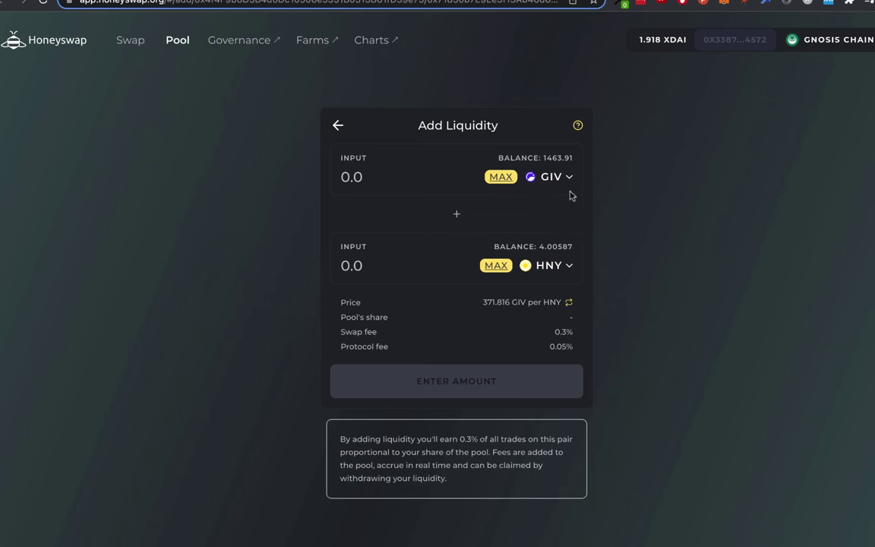
{"action": "left_click", "coordinate": [501, 177]}
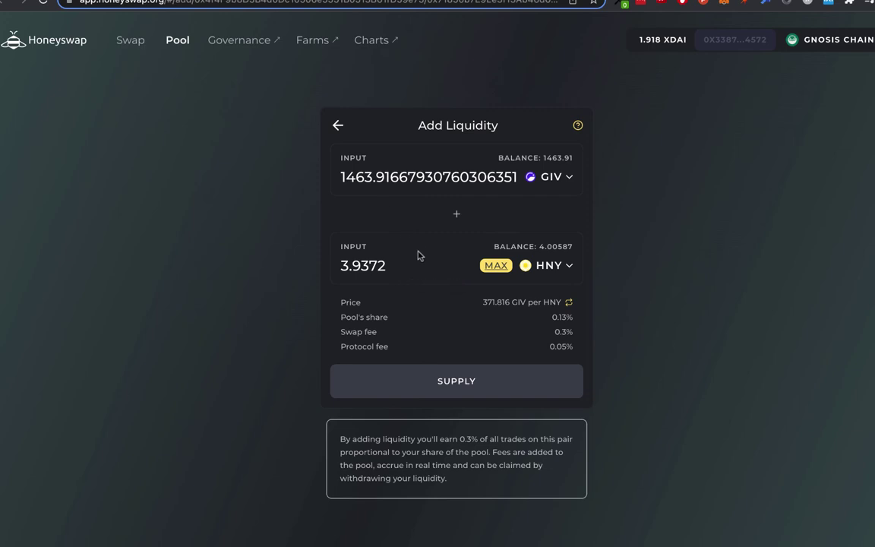
{"action": "left_click_drag", "start_coordinate": [408, 266], "coordinate": [325, 266]}
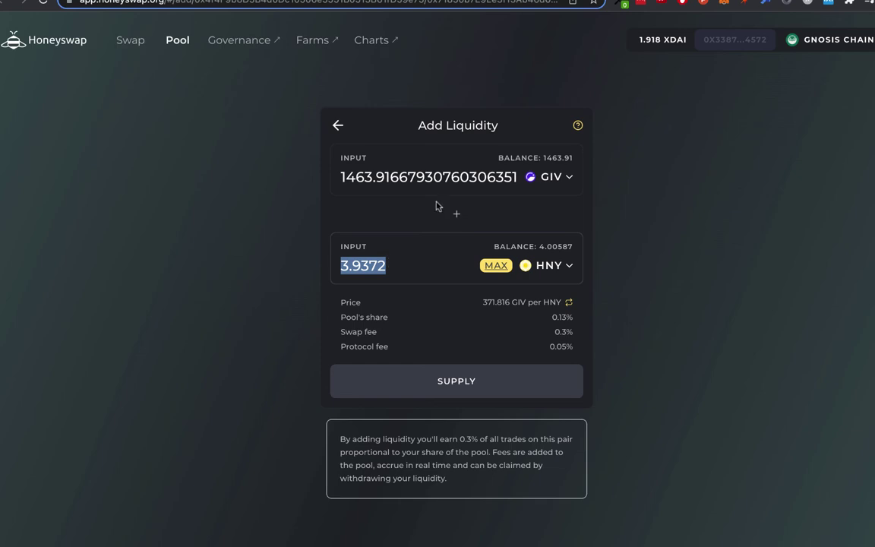
{"action": "left_click", "coordinate": [427, 381]}
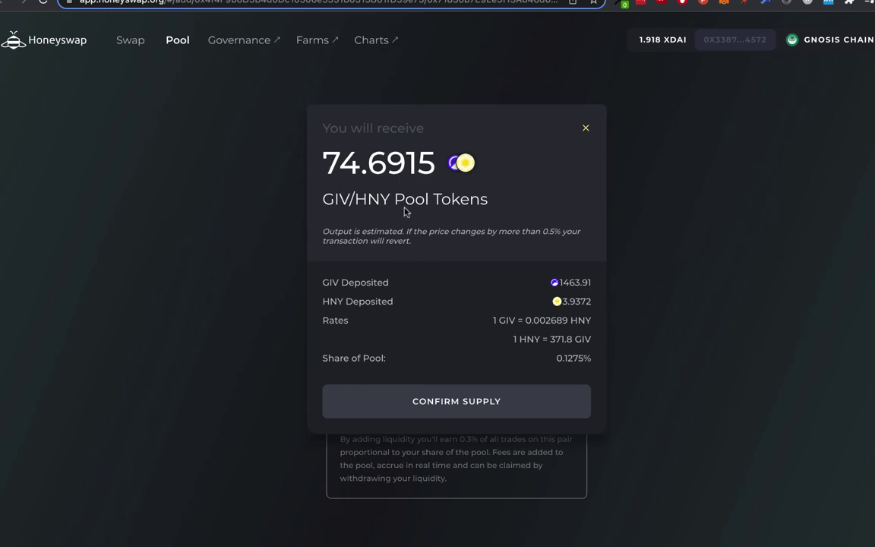
{"action": "left_click", "coordinate": [485, 400]}
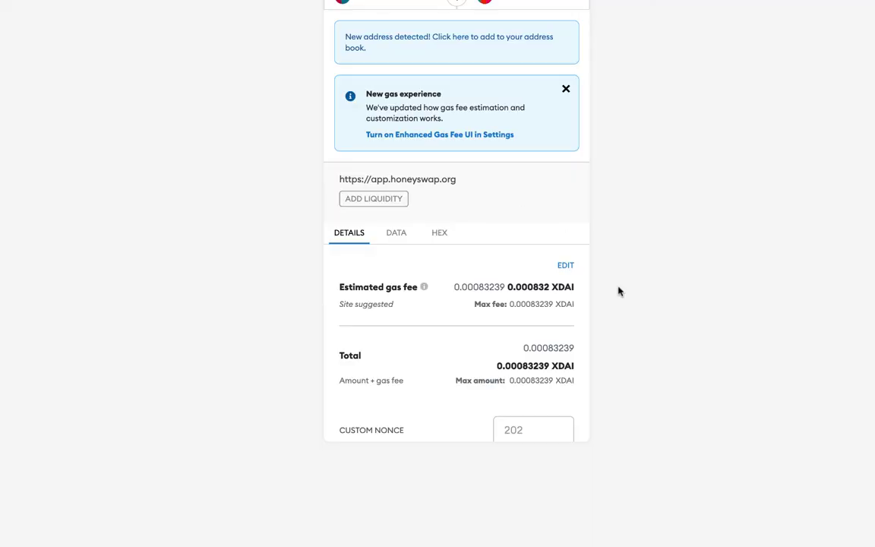
{"action": "scroll", "coordinate": [425, 190], "scroll_direction": "down", "scroll_amount": 2}
{"action": "left_click", "coordinate": [519, 416]}
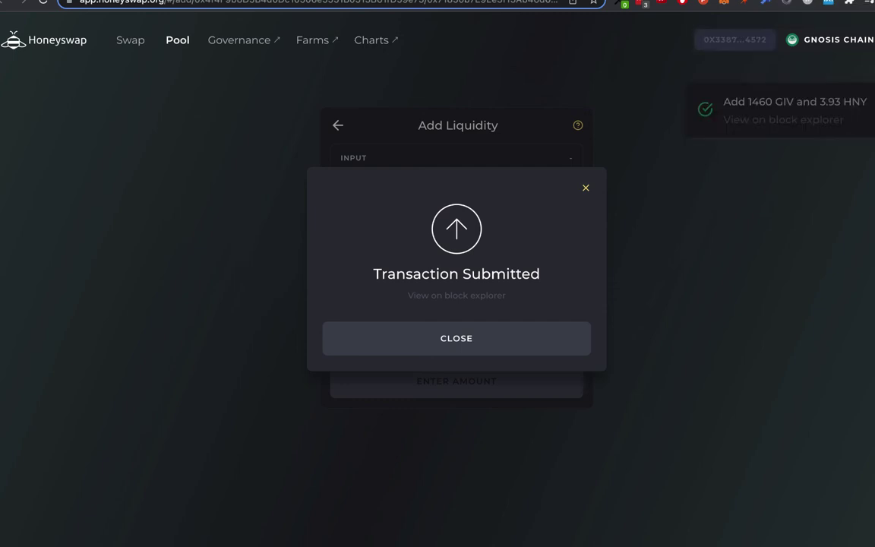
{"action": "left_click", "coordinate": [586, 189]}
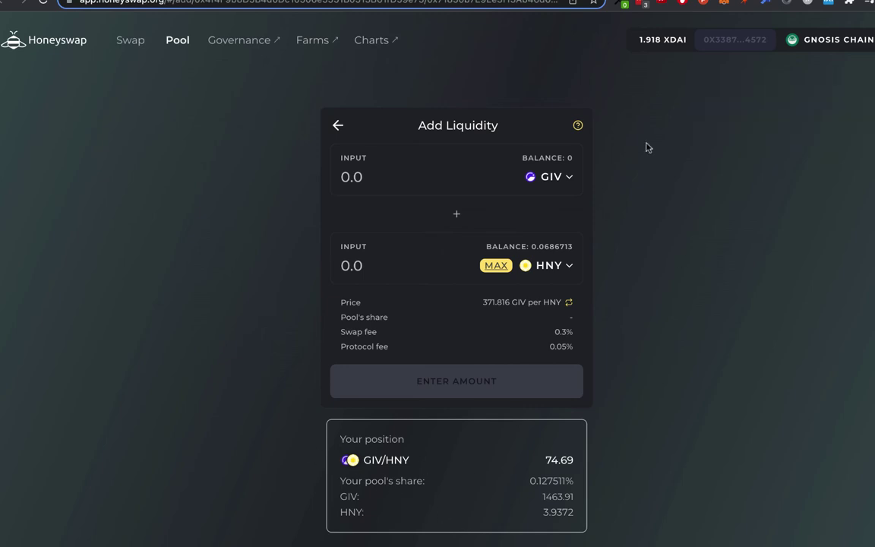
Return to GIVfarm and stake the maximum GIV / HNY LP amount, signing the permit and confirming the wallet transaction.
{"action": "left_click", "coordinate": [472, 2]}
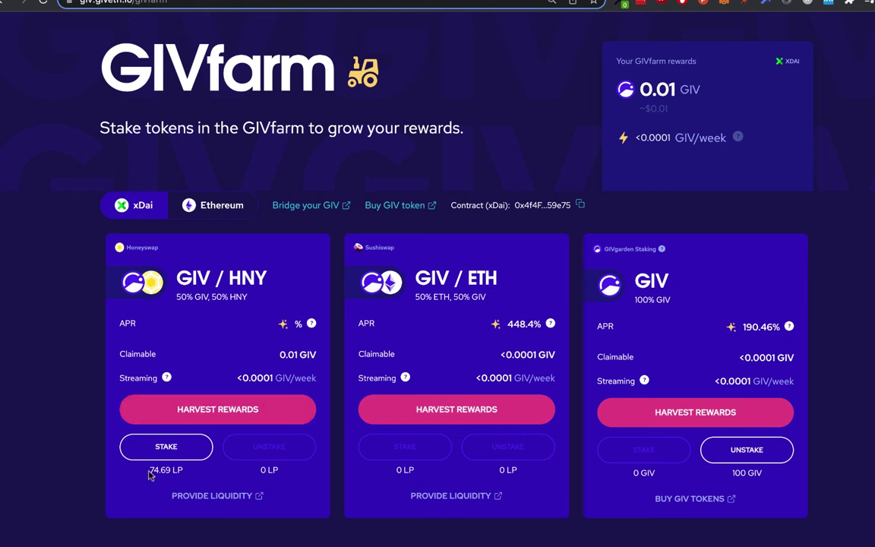
{"action": "left_click_drag", "start_coordinate": [149, 470], "coordinate": [192, 479]}
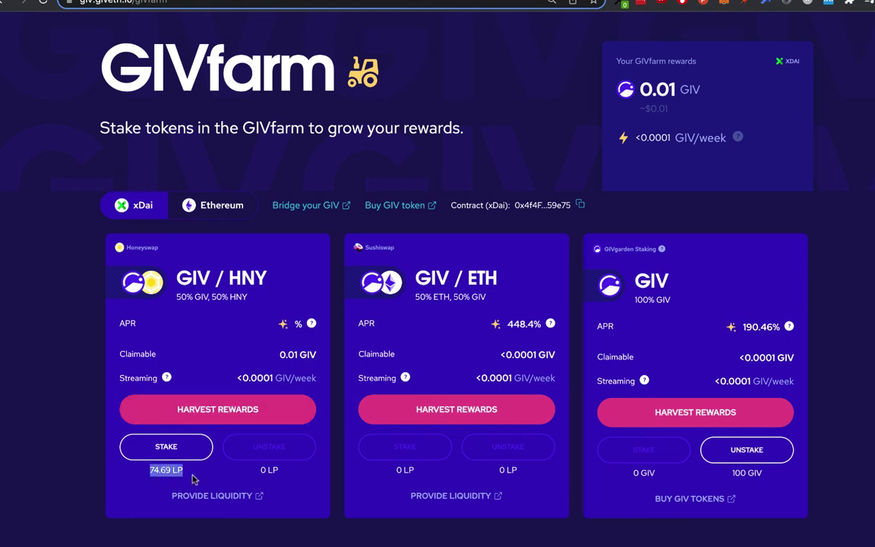
{"action": "left_click", "coordinate": [31, 445]}
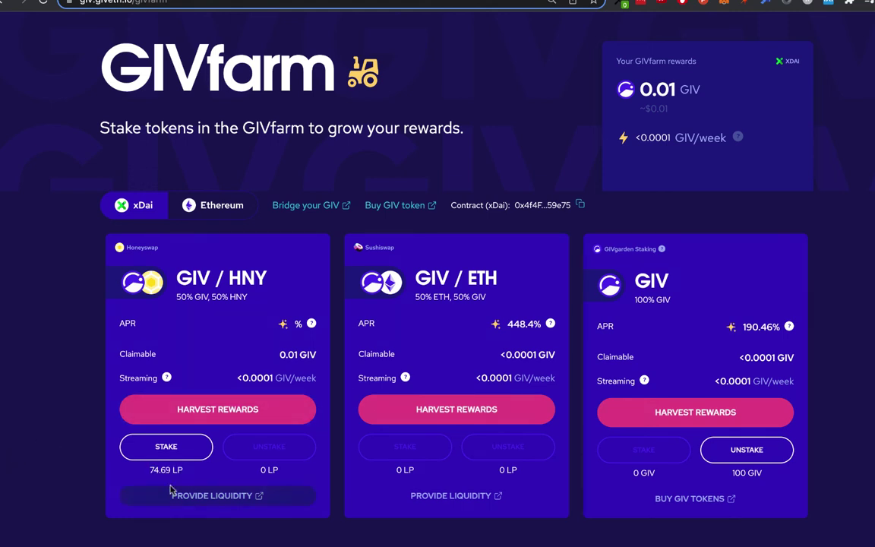
{"action": "left_click_drag", "start_coordinate": [187, 471], "coordinate": [146, 475]}
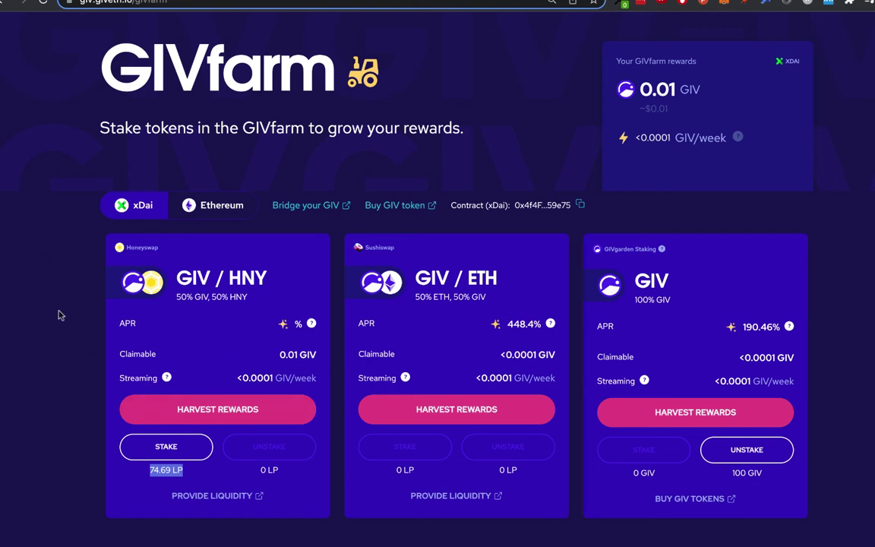
{"action": "left_click", "coordinate": [166, 455]}
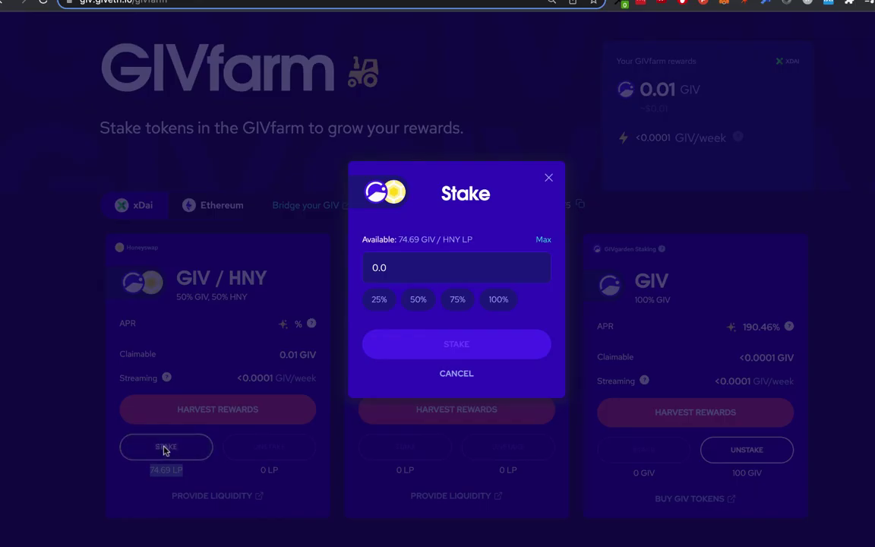
{"action": "left_click", "coordinate": [542, 241]}
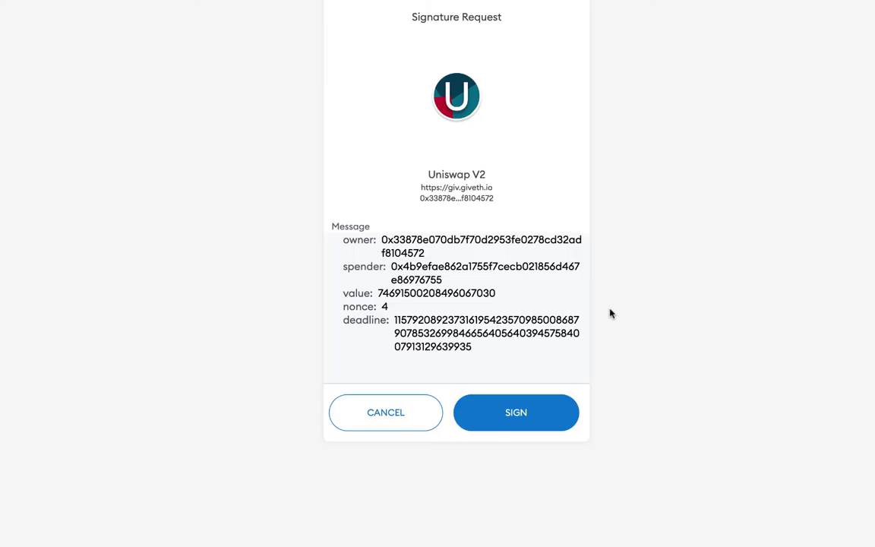
{"action": "left_click", "coordinate": [563, 411]}
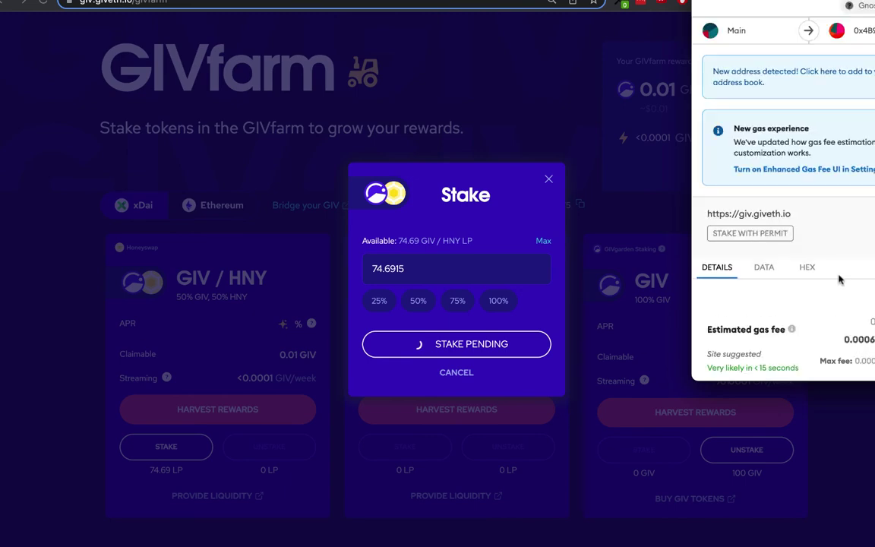
{"action": "scroll", "coordinate": [839, 279], "scroll_direction": "down", "scroll_amount": 5}
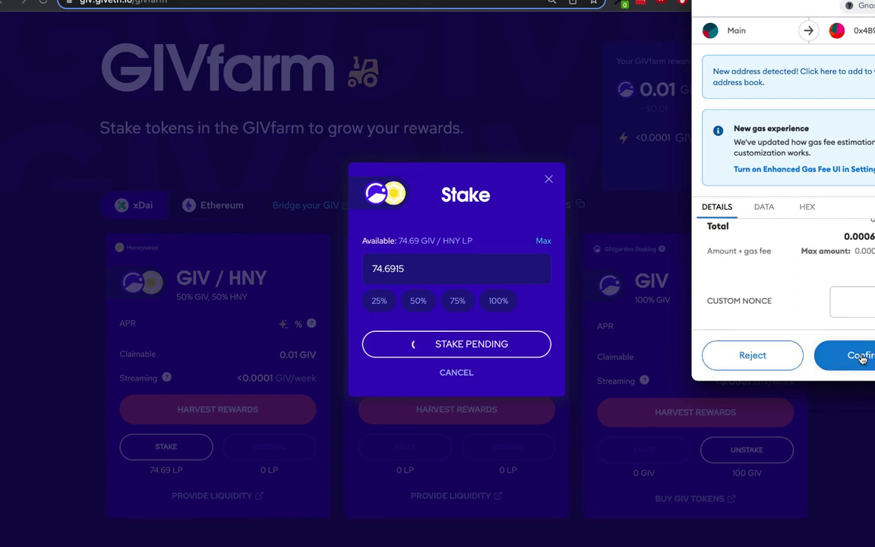
{"action": "left_click", "coordinate": [861, 357]}
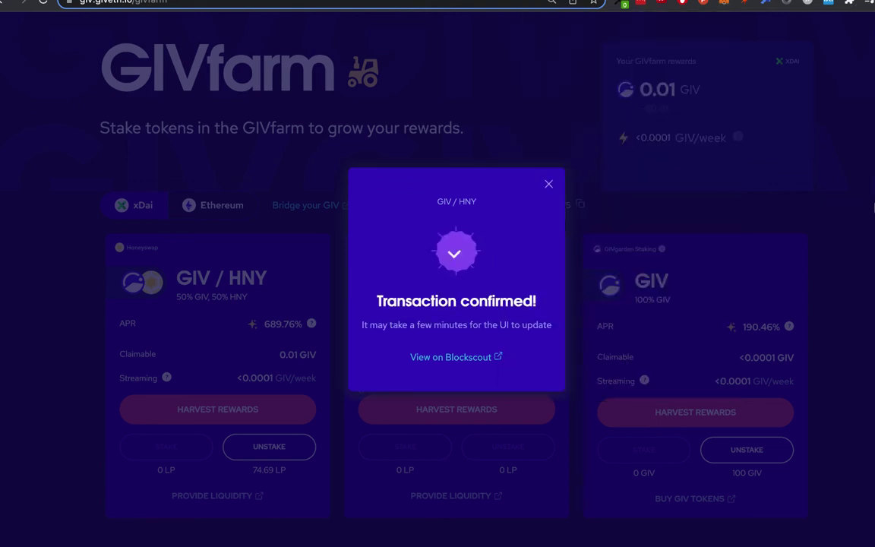
{"action": "left_click", "coordinate": [549, 184]}
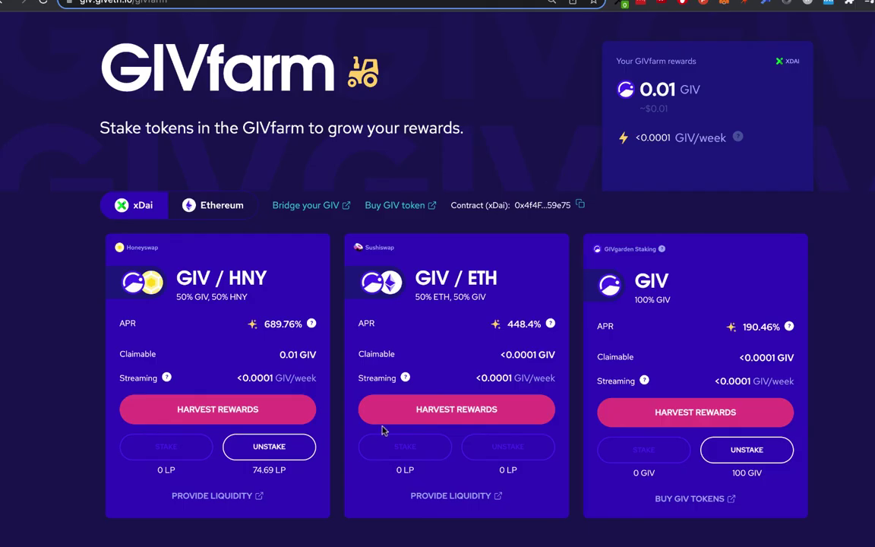
Examine the staked GIV / HNY LP amount and the APR explanation of immediately claimable versus GIVstream distribution.
{"action": "triple_click", "coordinate": [253, 472]}
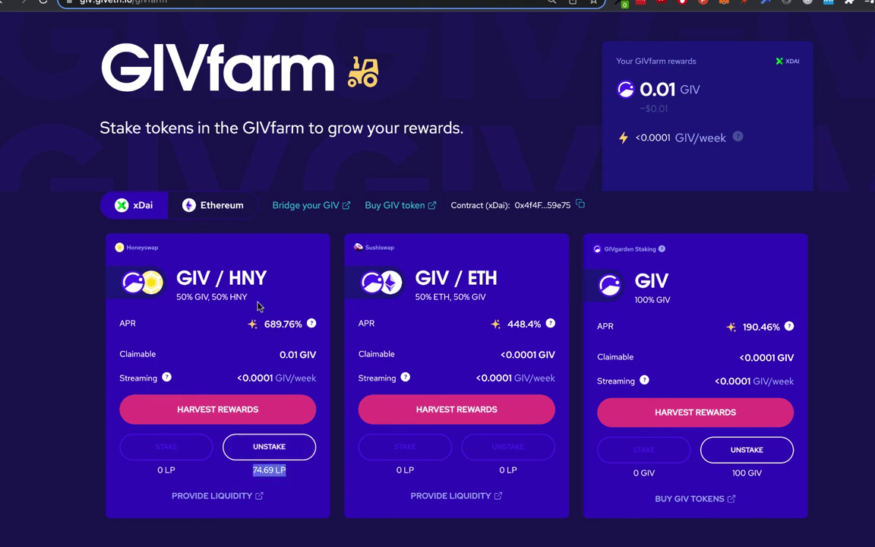
{"action": "left_click", "coordinate": [311, 325]}
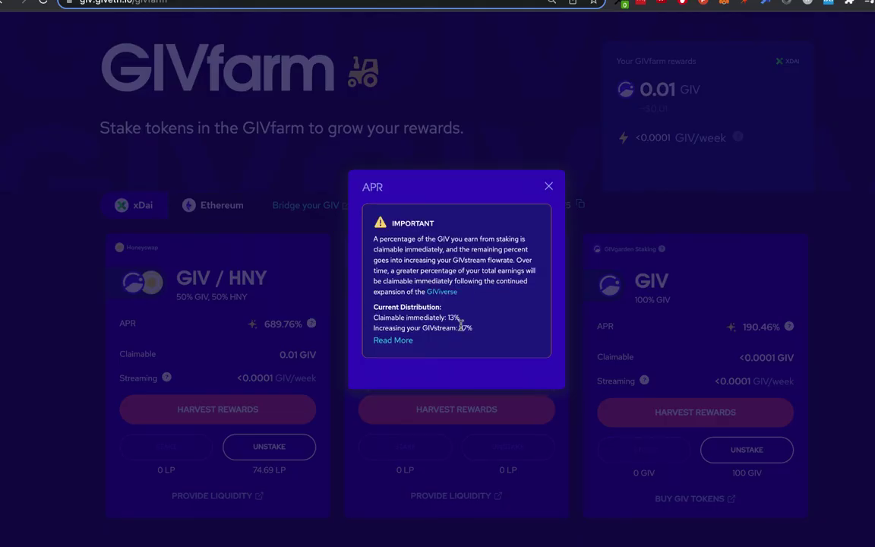
{"action": "left_click_drag", "start_coordinate": [377, 318], "coordinate": [437, 321]}
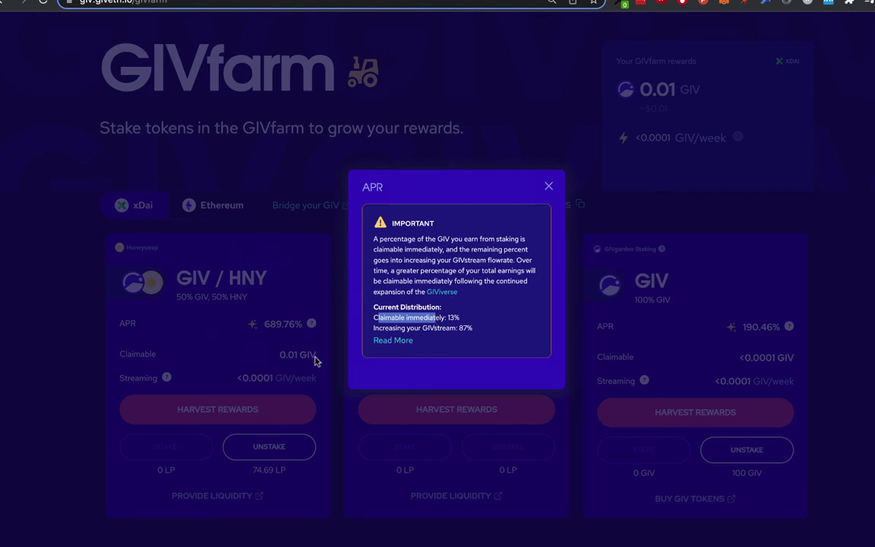
{"action": "left_click", "coordinate": [395, 318]}
{"action": "left_click_drag", "start_coordinate": [374, 326], "coordinate": [476, 331]}
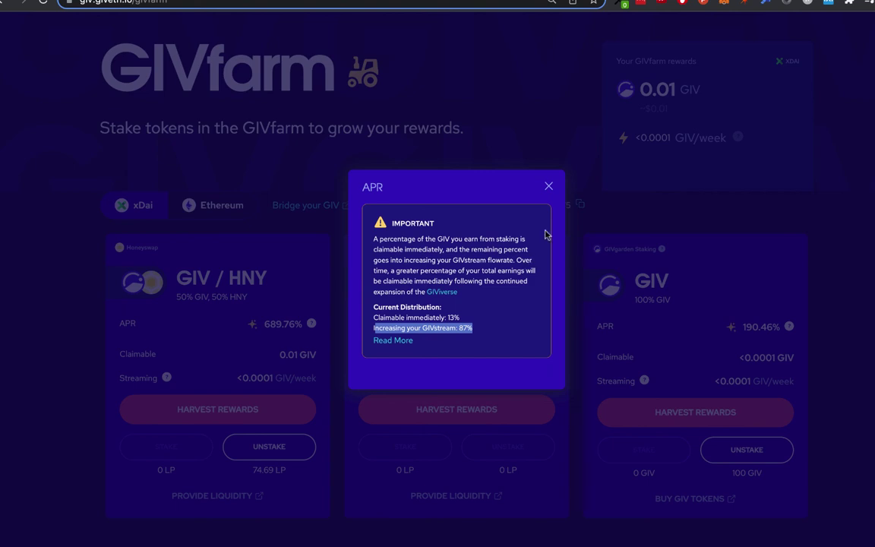
{"action": "left_click", "coordinate": [548, 186]}
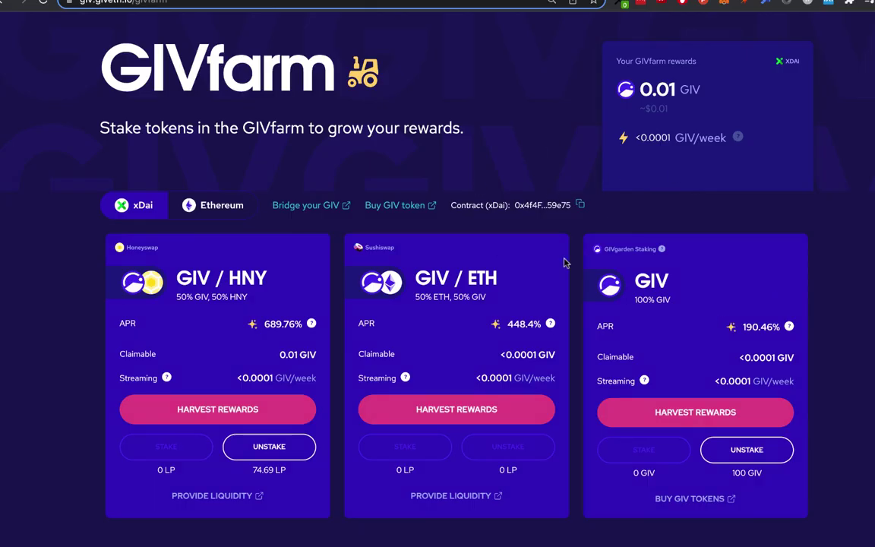